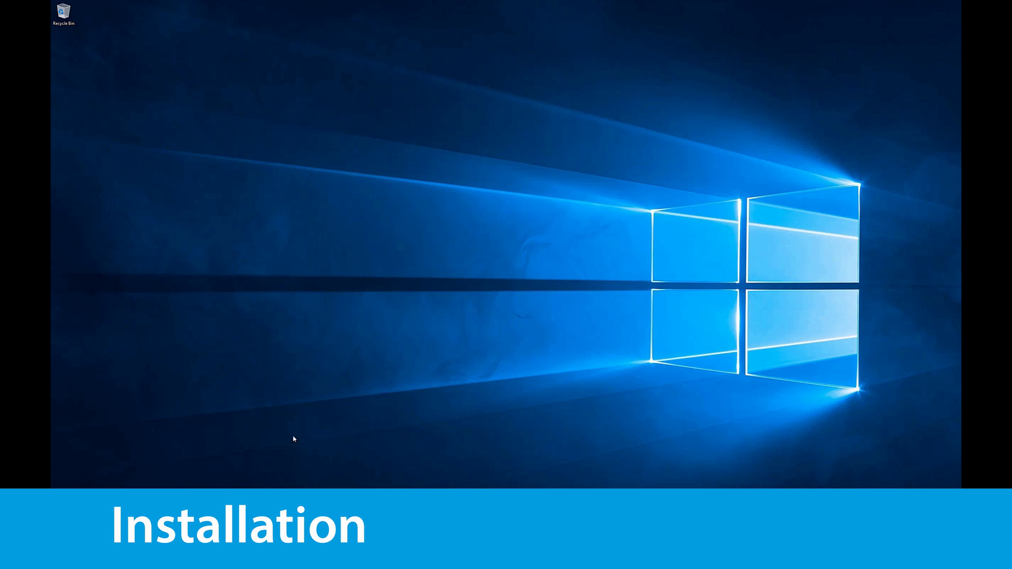
- Launch the IWFSSetup installer from the Downloads folder
key("super+e")
double_click(464, 225)
double_click(390, 213)
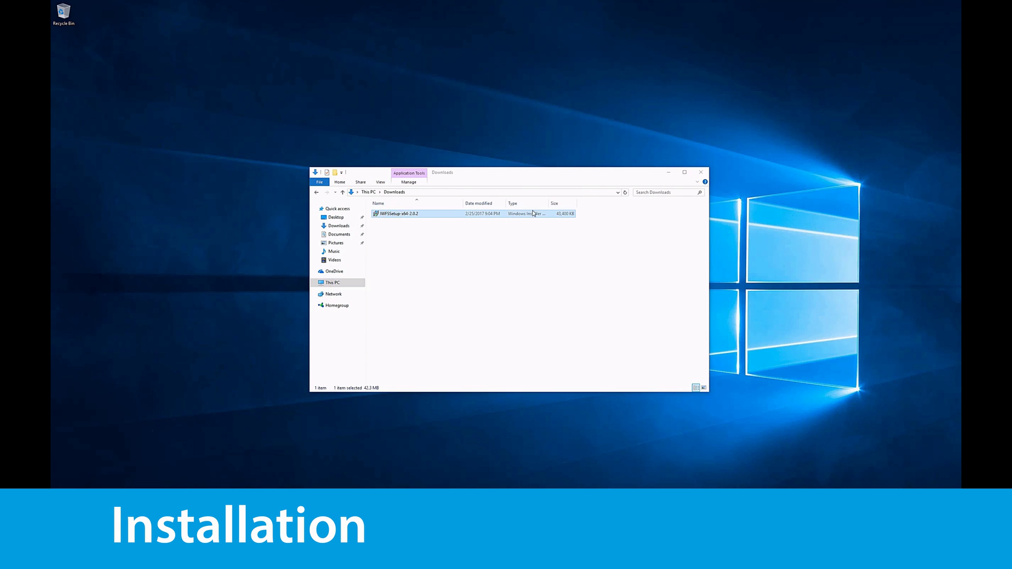
left_click(668, 173)
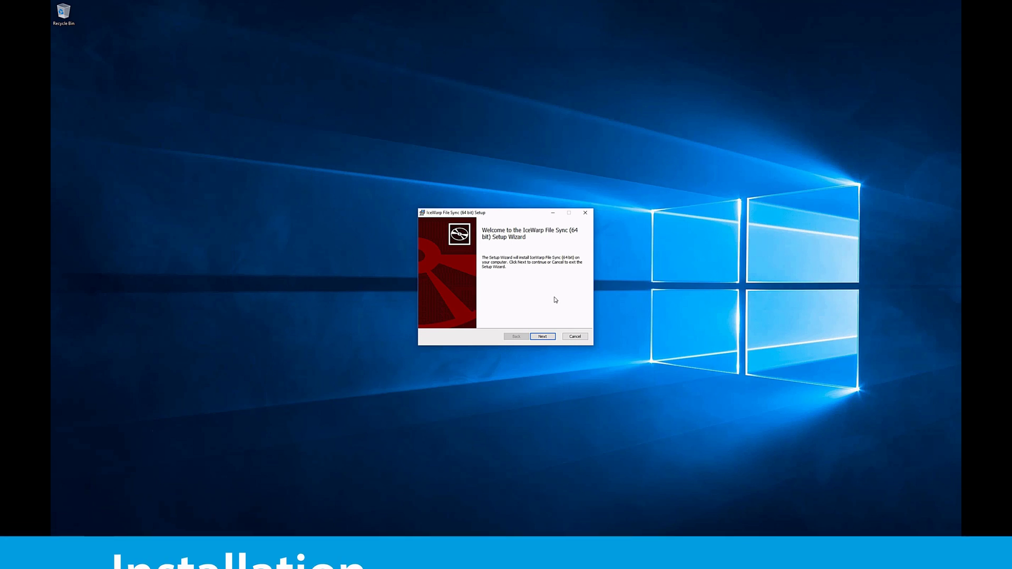
- Install IceWarp File Sync with the license accepted and default folder, approve permissions, and finish
left_click(547, 337)
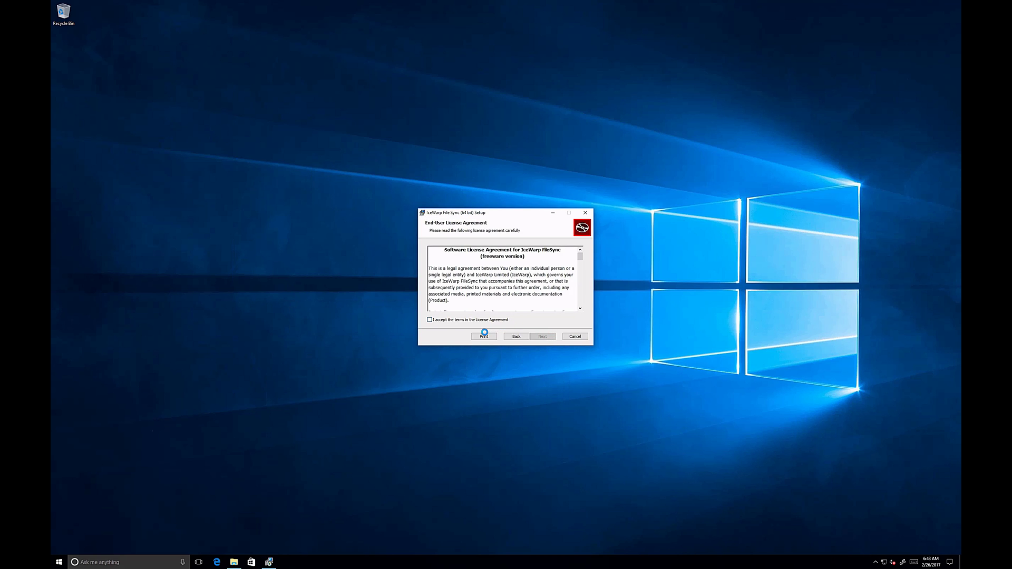
left_click(468, 320)
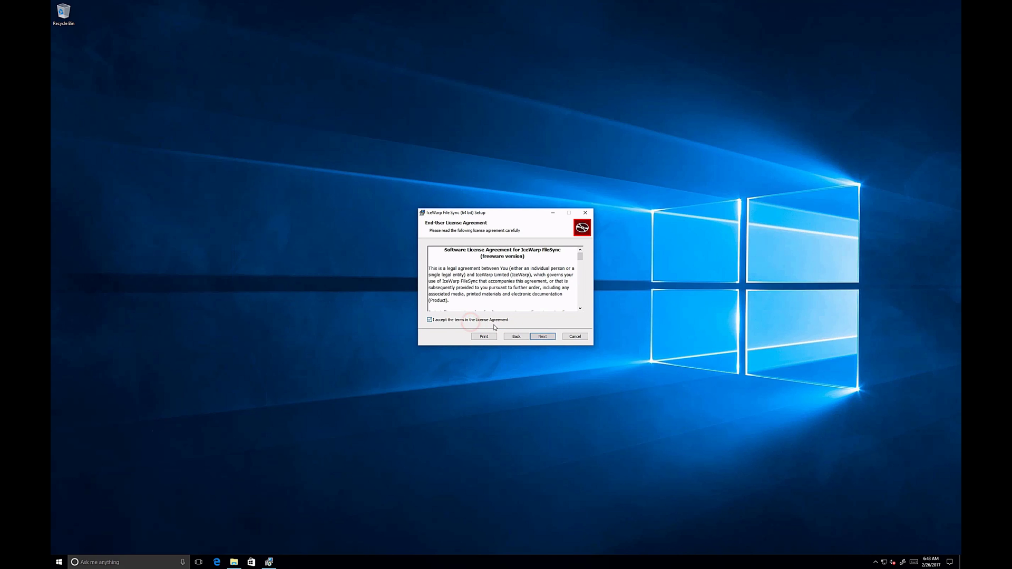
left_click(548, 342)
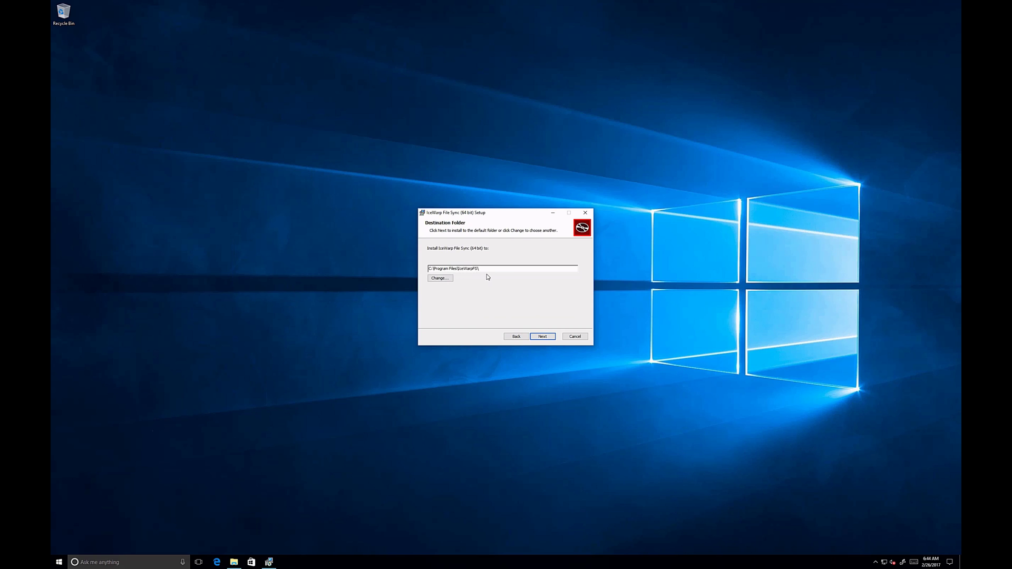
left_click(551, 338)
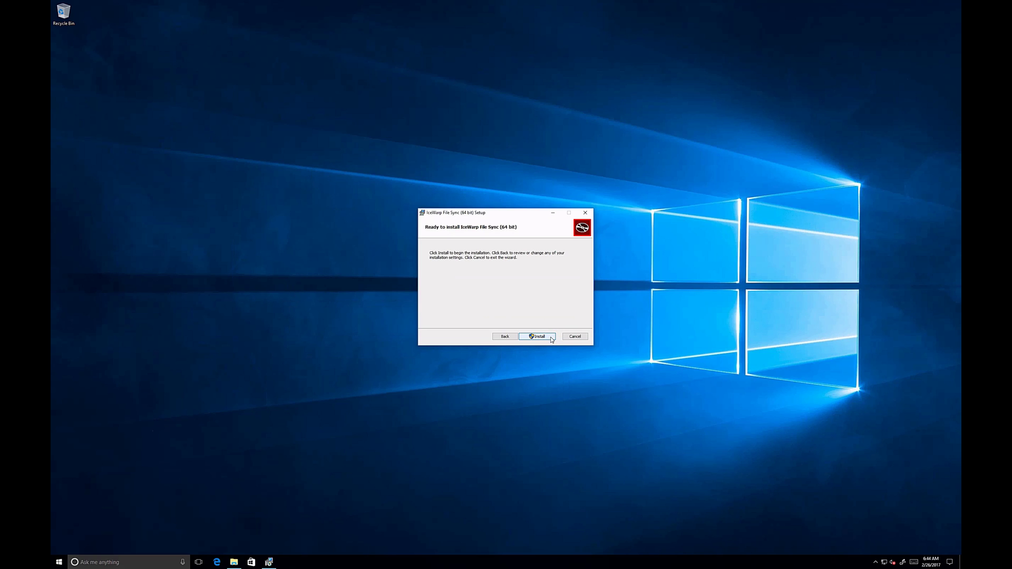
left_click(537, 336)
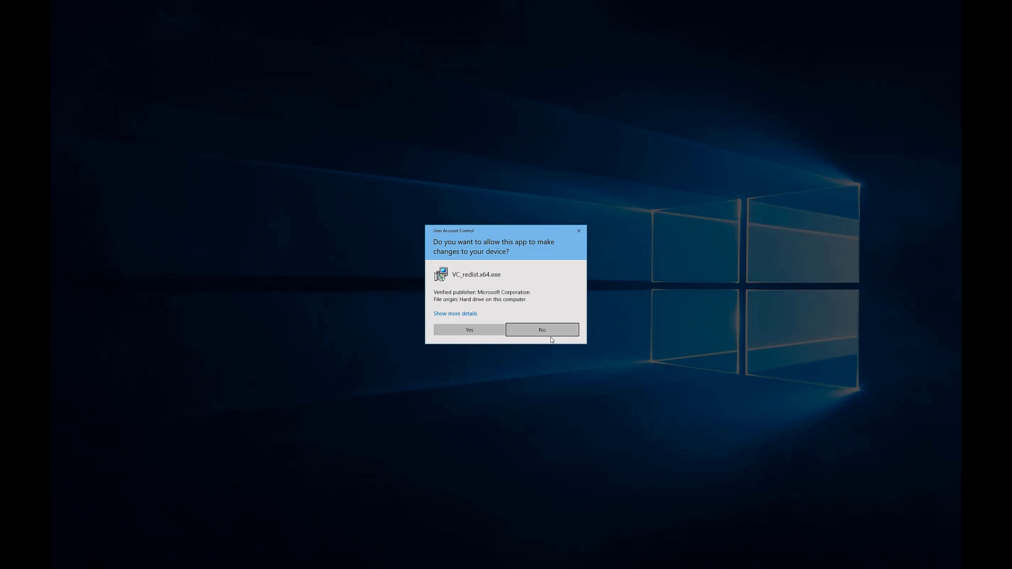
left_click(483, 333)
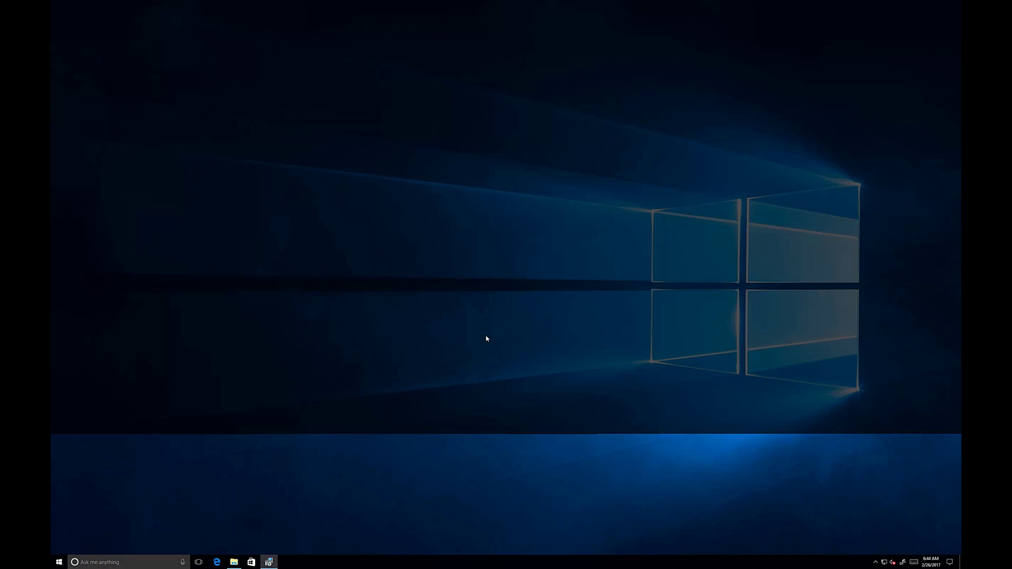
left_click(487, 339)
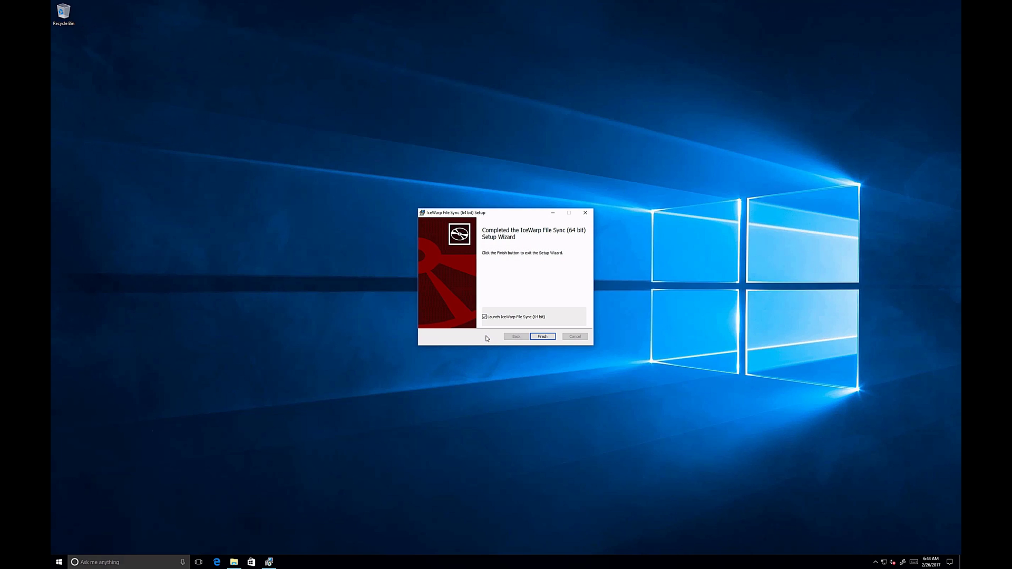
left_click(543, 337)
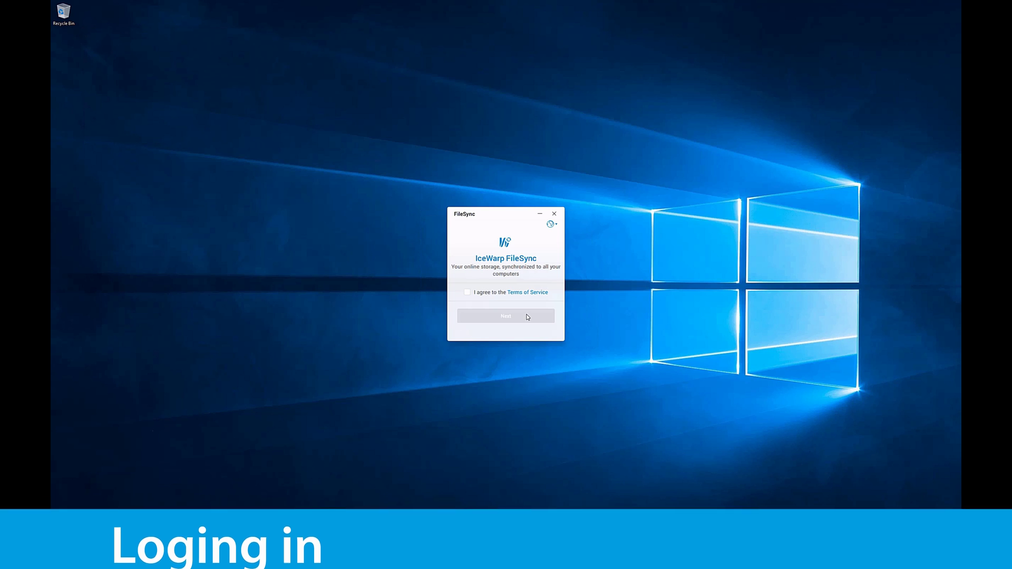
- Accept the Terms of Service, then sign in with the admin account's e-mail and password
left_click(466, 293)
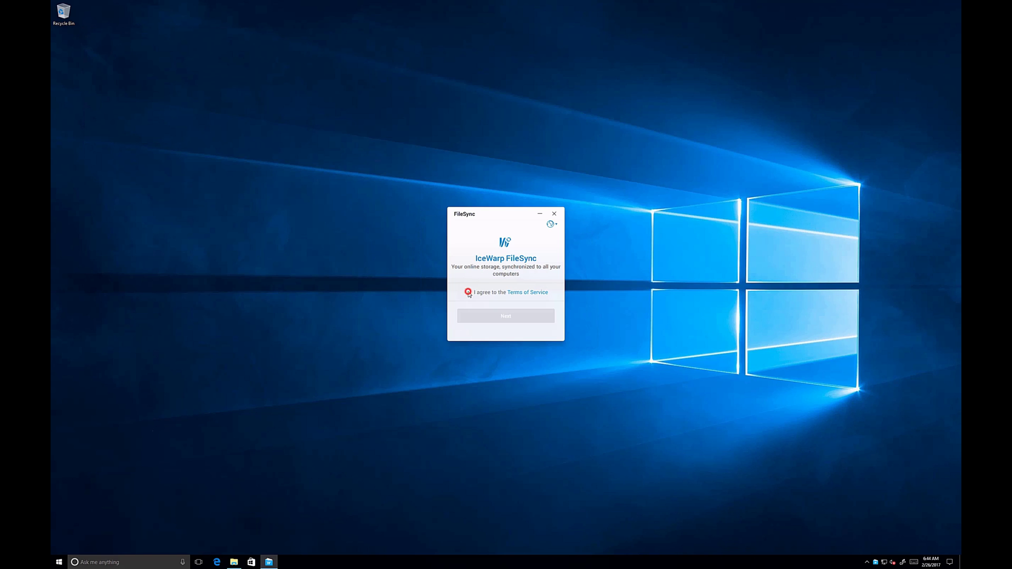
left_click(481, 320)
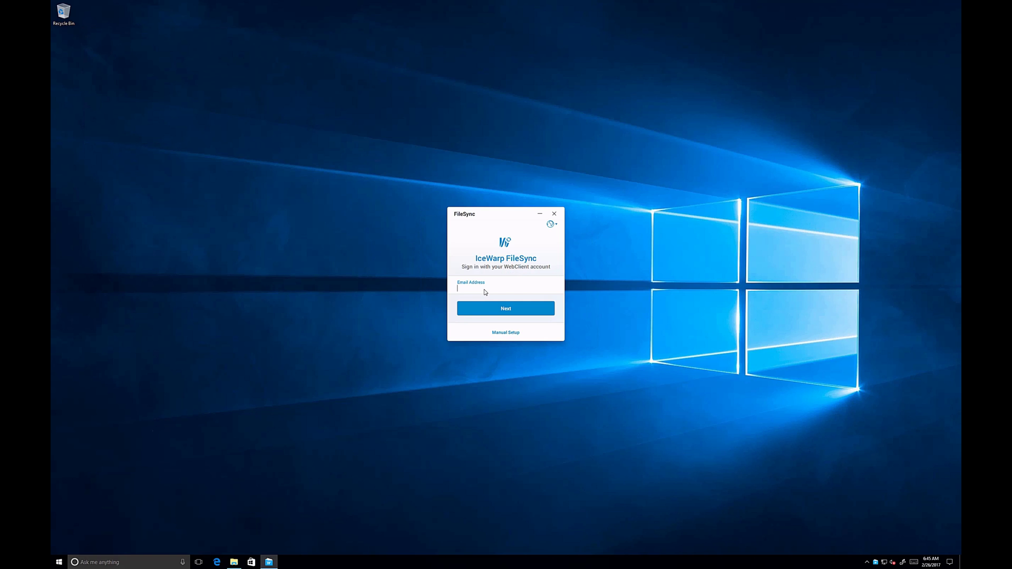
left_click(501, 317)
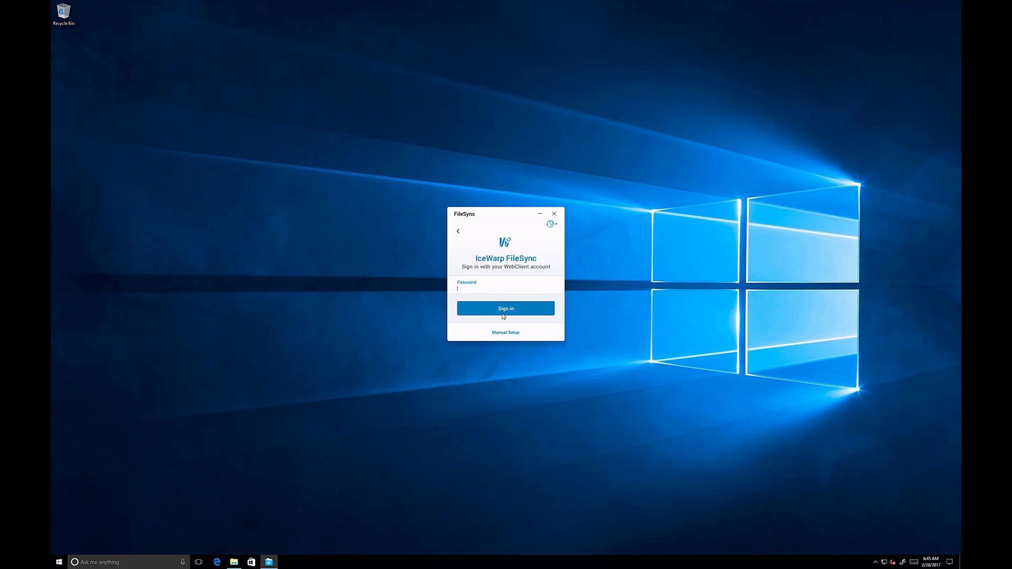
type("************")
left_click(503, 316)
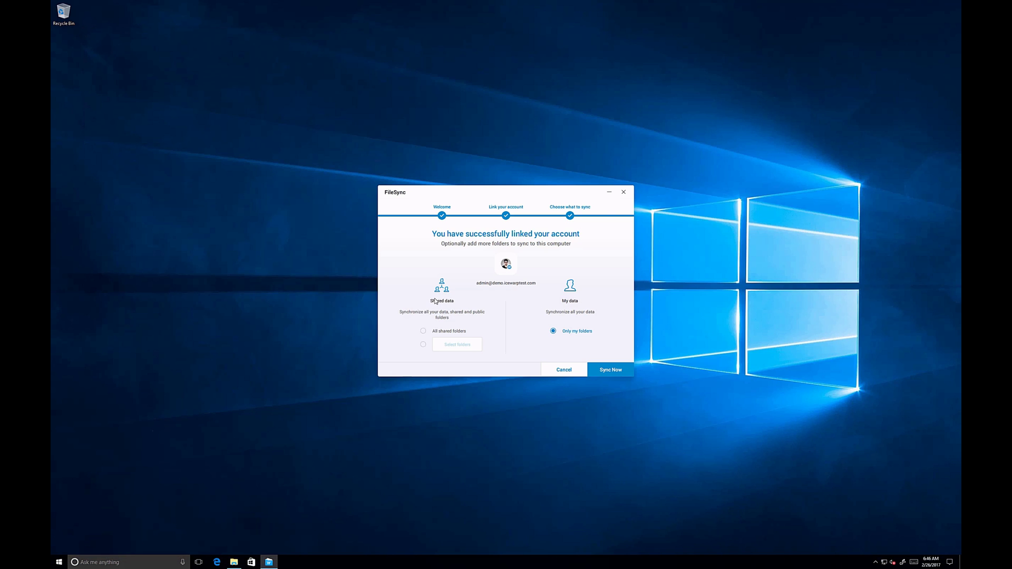
- Try 'All shared folders', return to 'Only my folders', and start the first sync
left_click(423, 331)
left_click(430, 331)
left_click(554, 332)
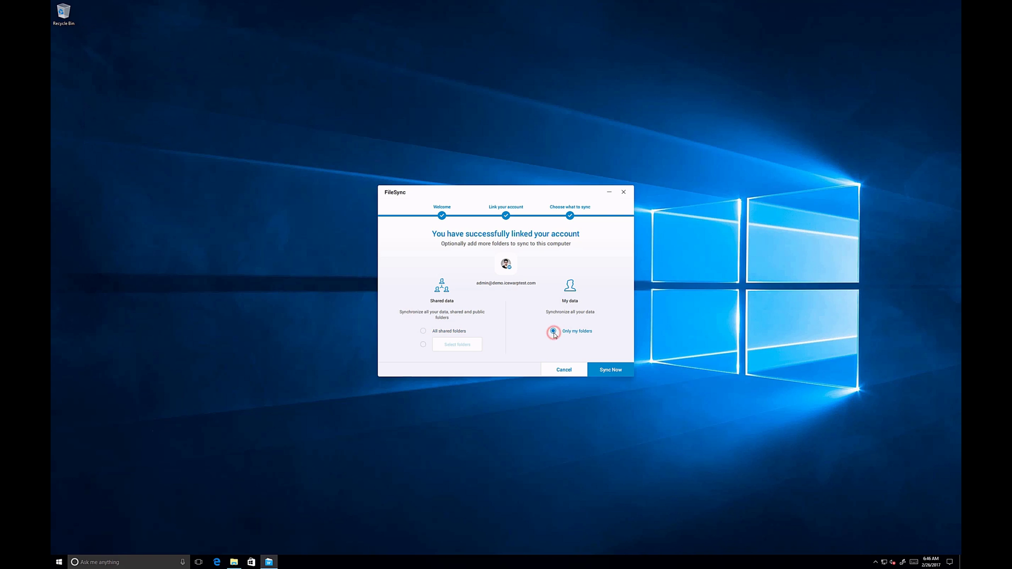
left_click(606, 371)
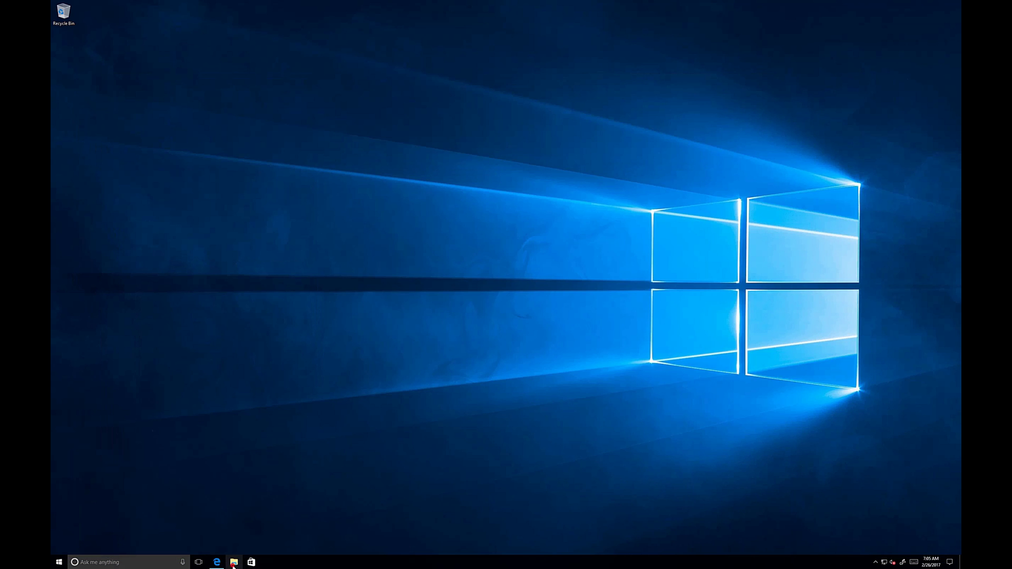
- Browse through This PC to the Documents folder on the File Sync (Z:) drive
left_click(234, 562)
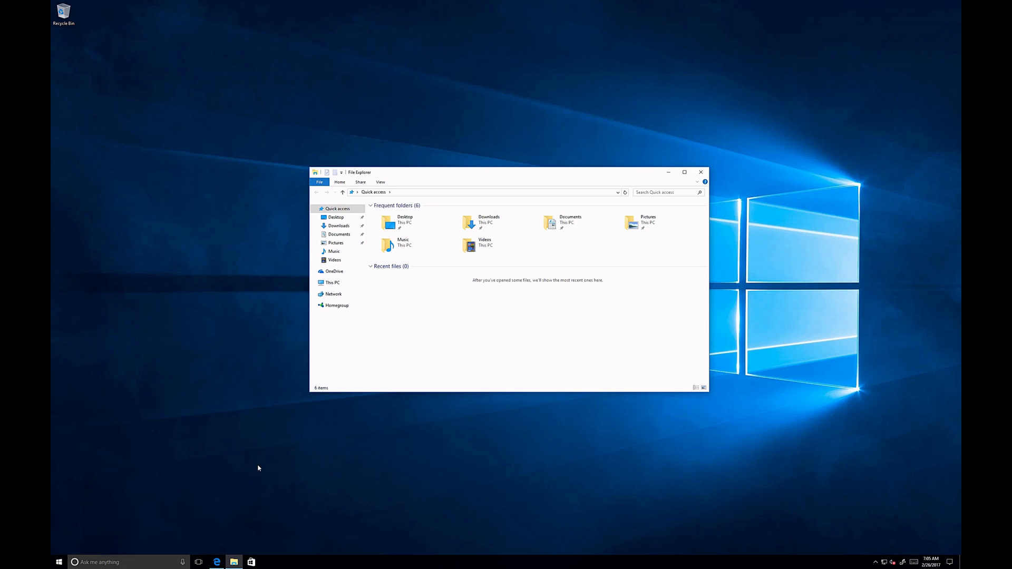
left_click(335, 284)
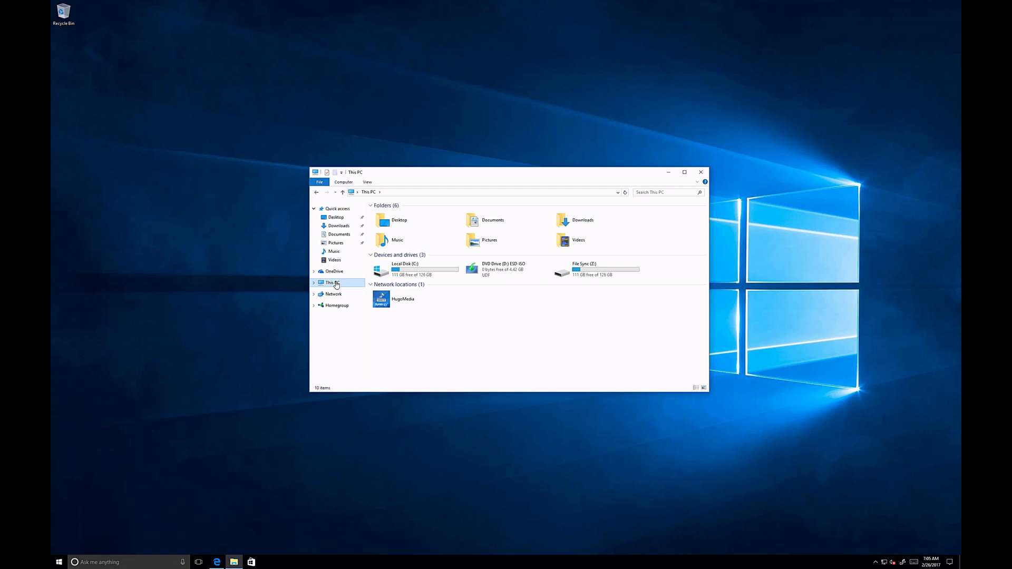
left_click(577, 273)
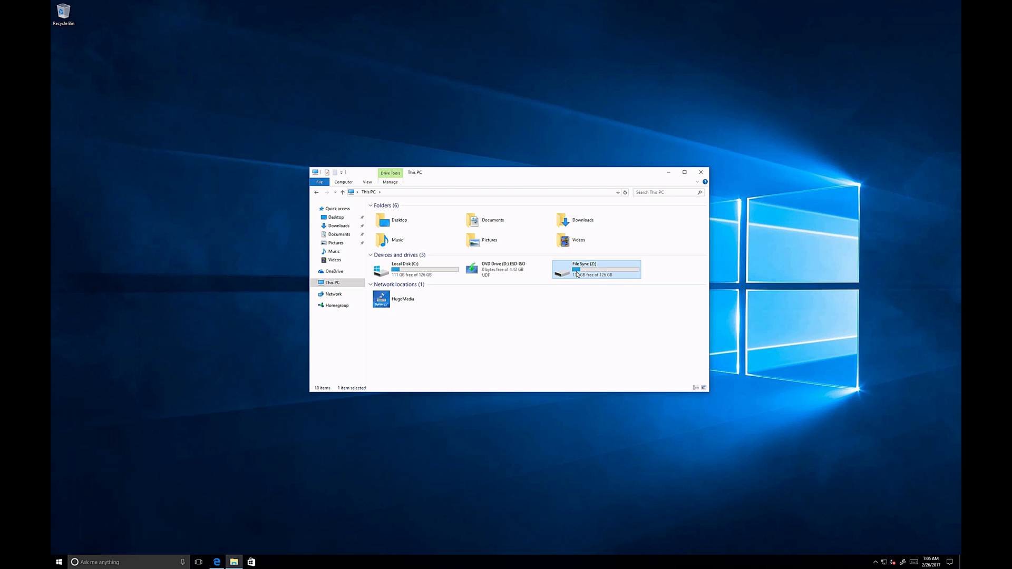
double_click(577, 273)
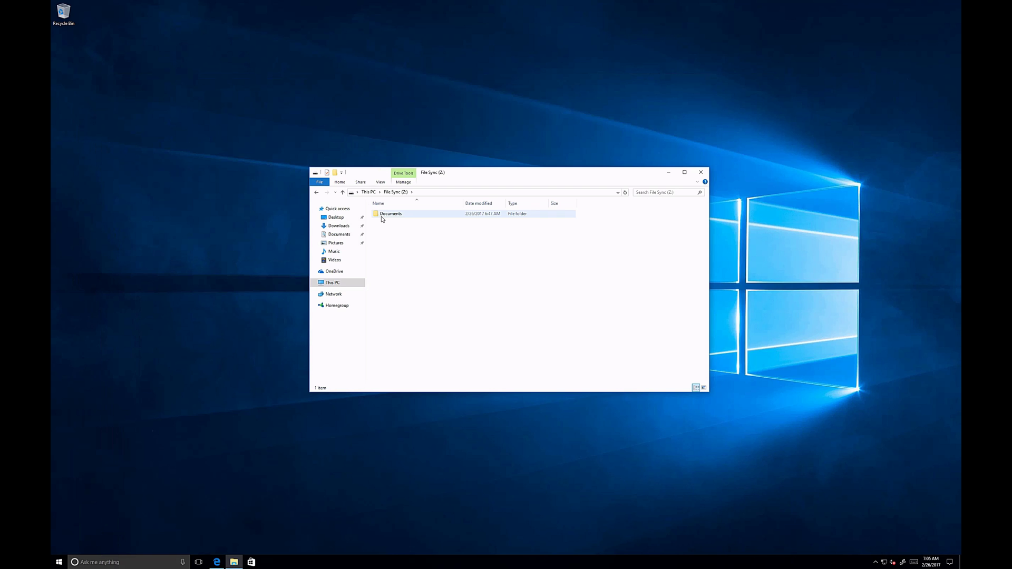
mouse_move(383, 220)
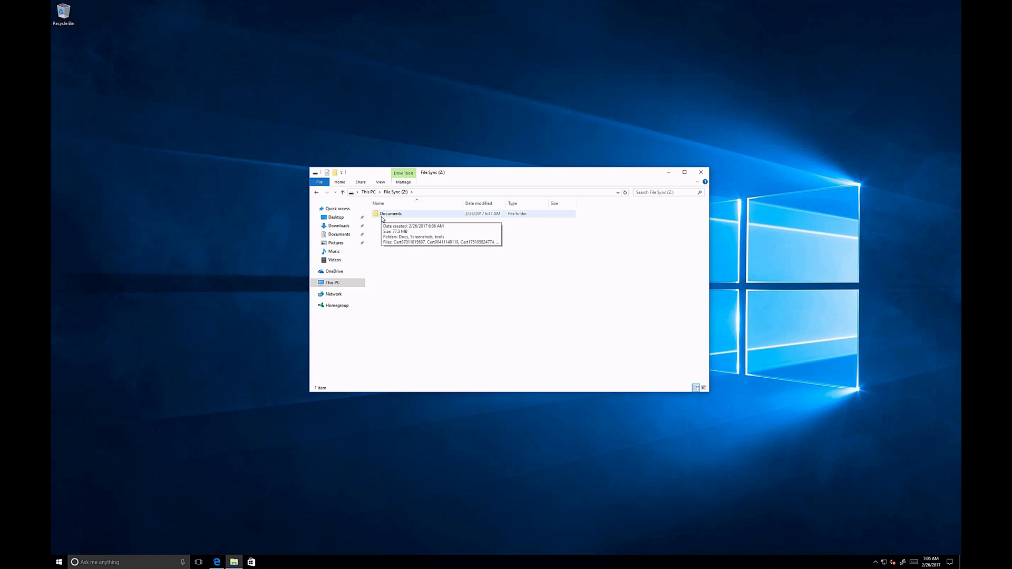
double_click(382, 218)
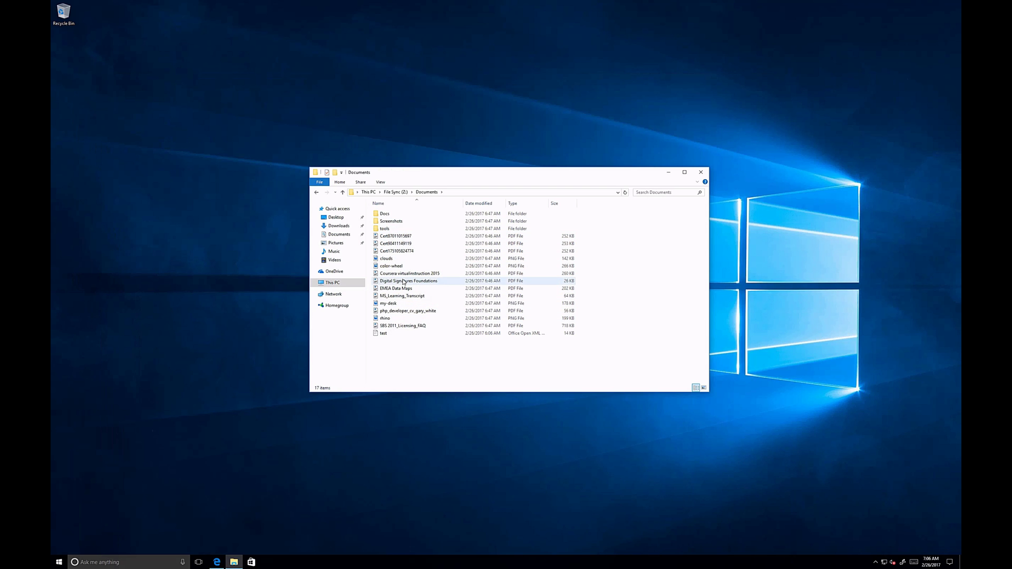
mouse_move(404, 283)
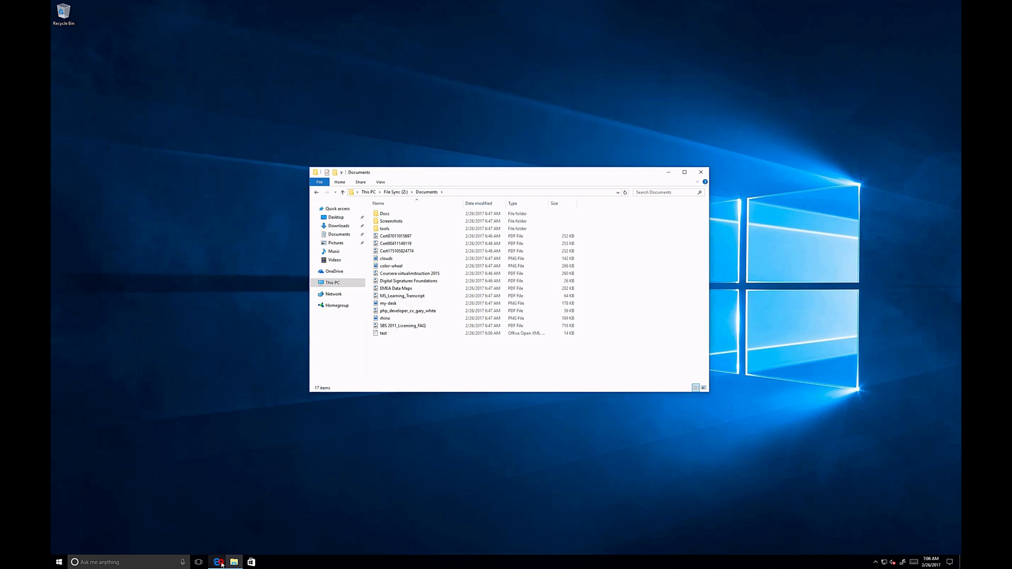
- Show the webmail Documents list, then bring the Z: drive Documents window on top
left_click(223, 562)
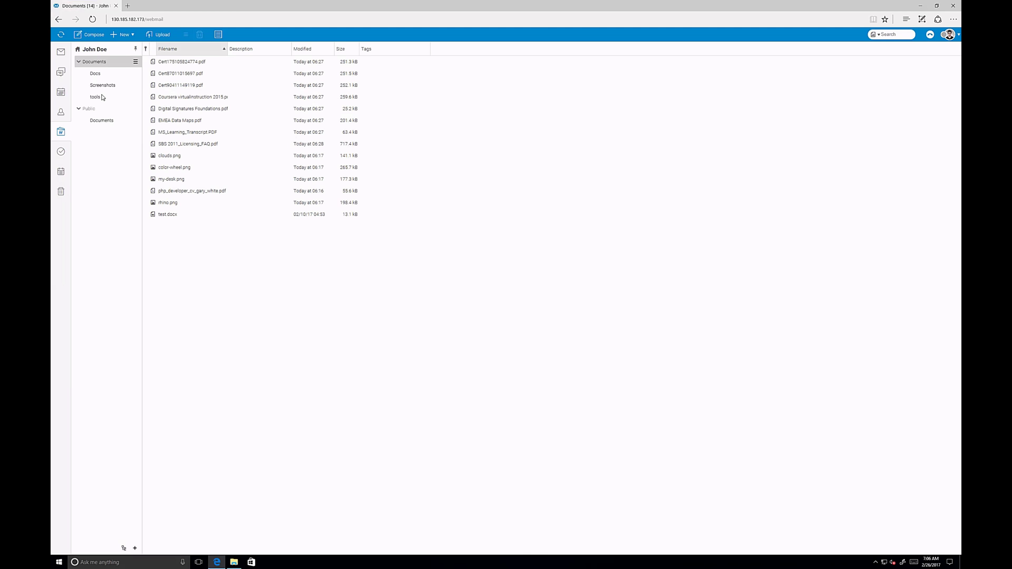
left_click(234, 564)
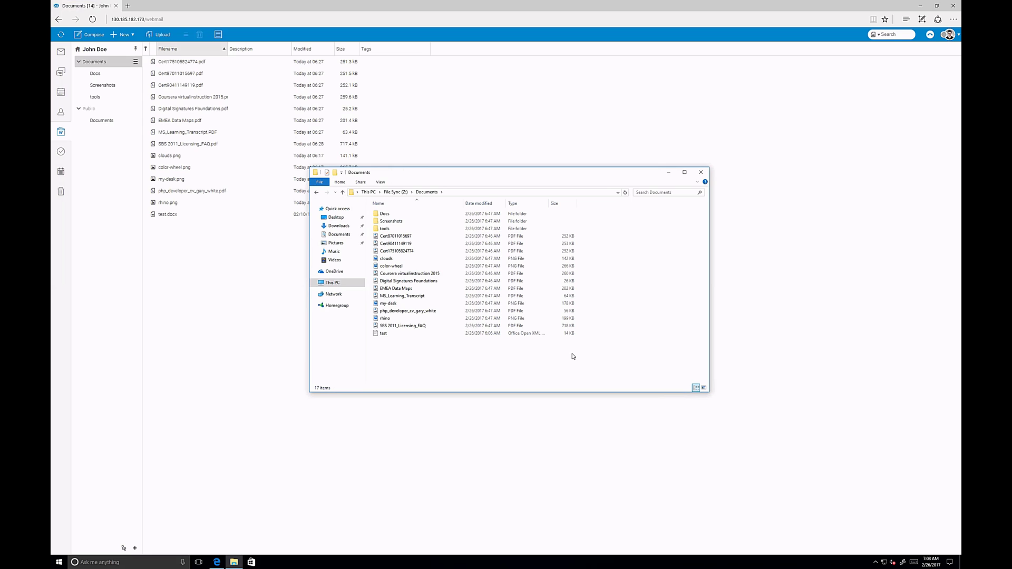
- Paste the filesync screenshot from local Documents into Z:\Documents\Screenshots
left_click(343, 236)
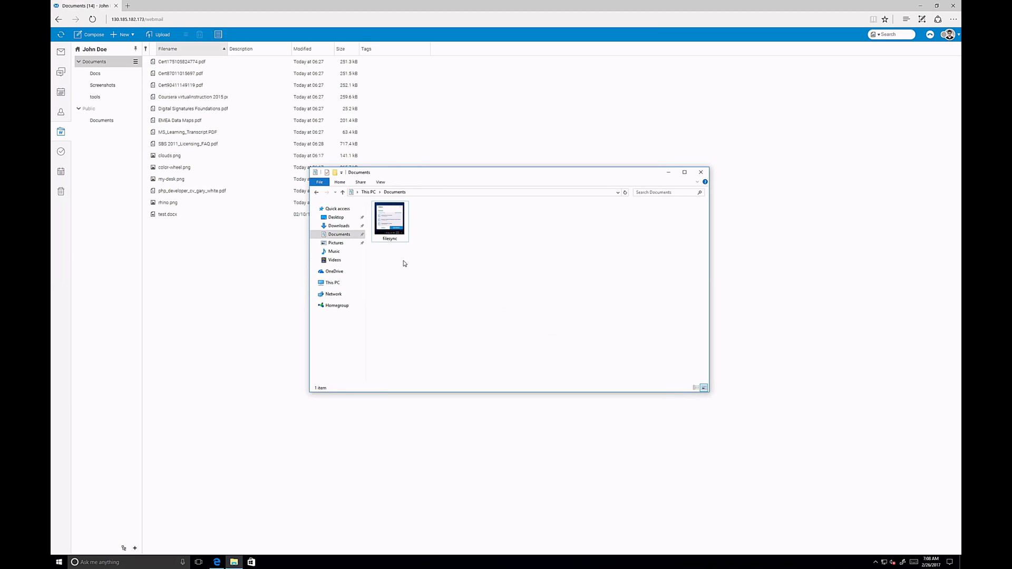
left_click(396, 235)
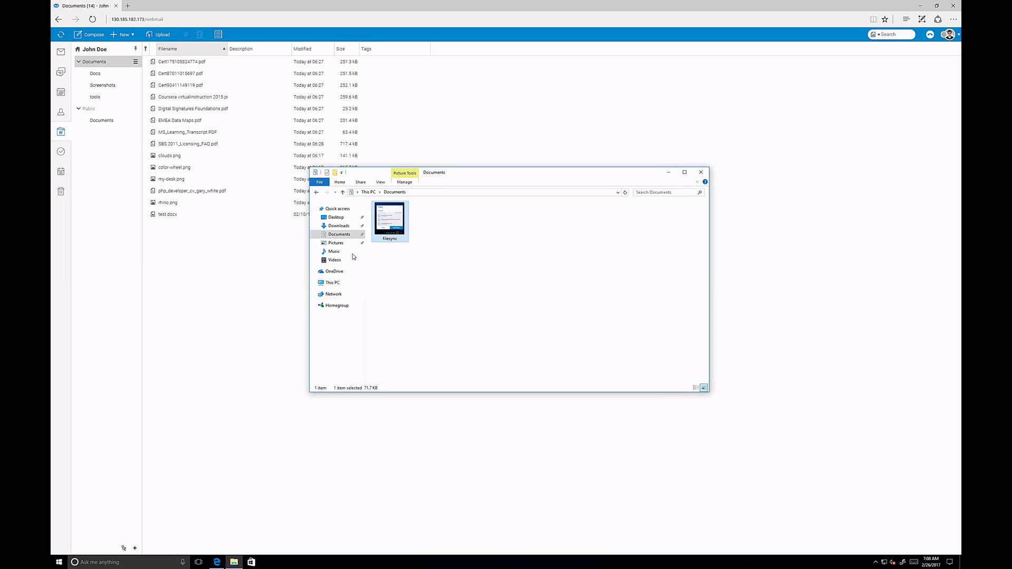
left_click(335, 284)
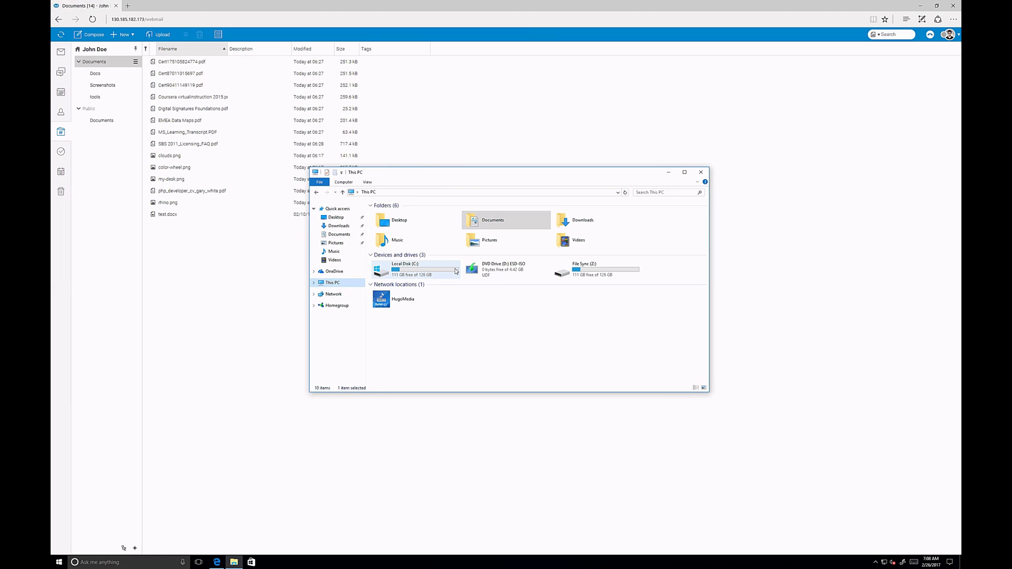
double_click(580, 268)
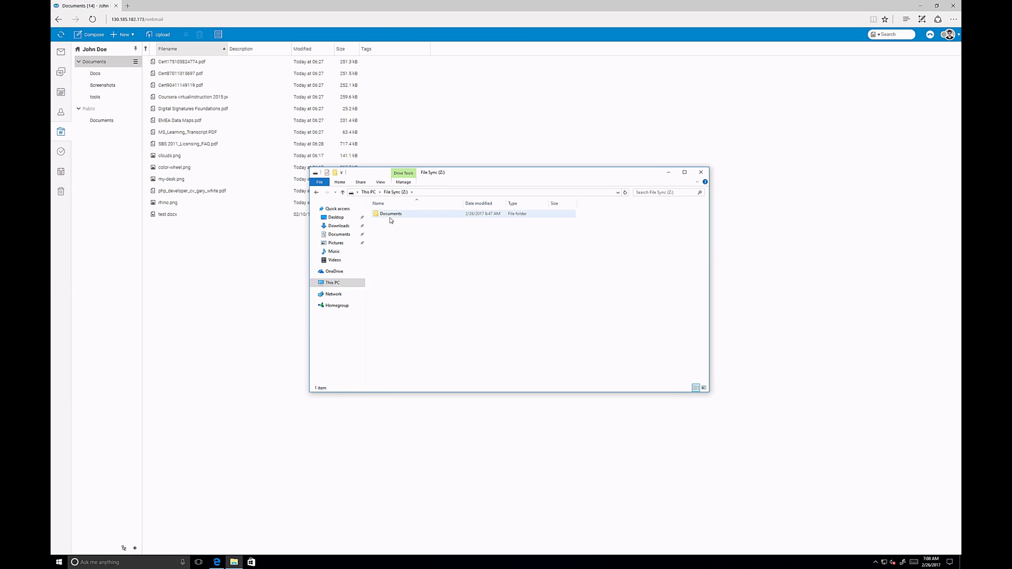
double_click(389, 214)
left_click(388, 222)
double_click(389, 221)
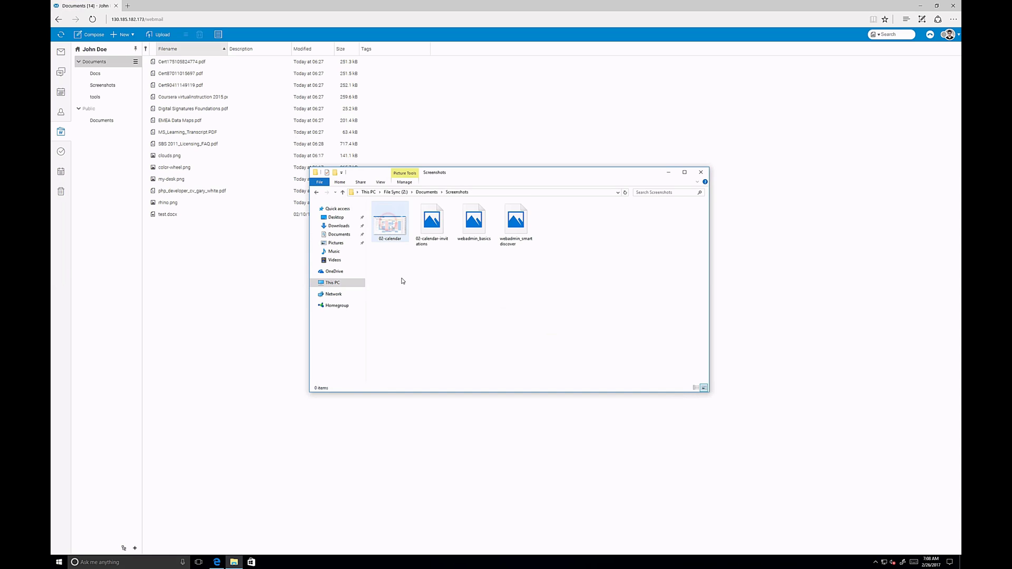
key("ctrl+v")
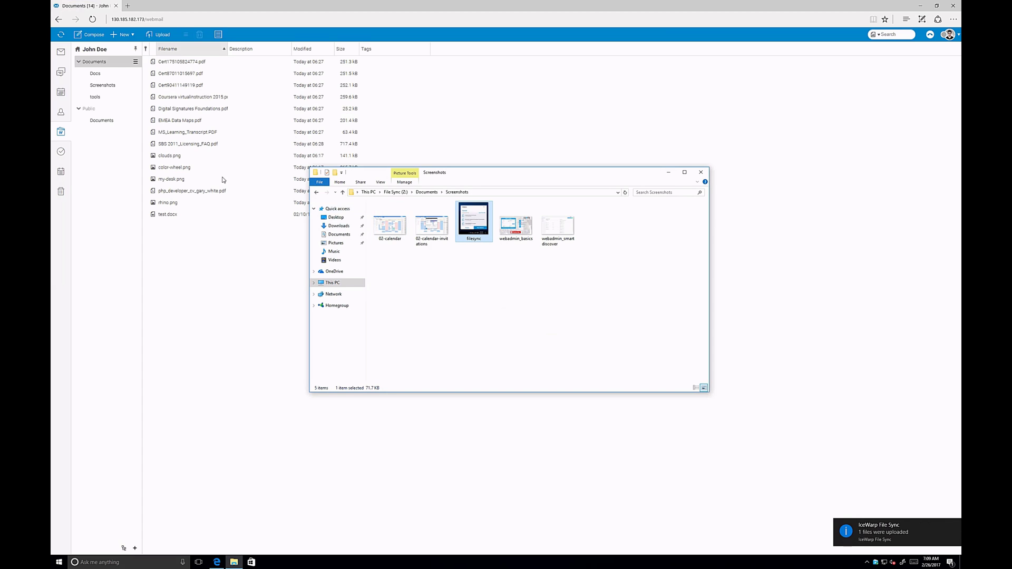
left_click(102, 86)
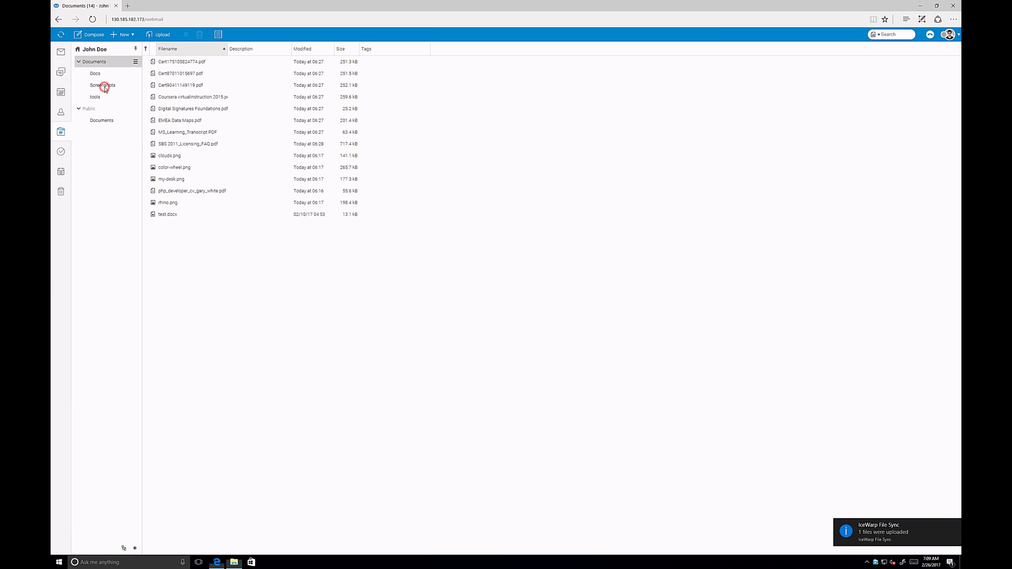
- Confirm filesync.PNG in the webmail, minimize the browser, and reveal the hidden tray icons
left_click(166, 87)
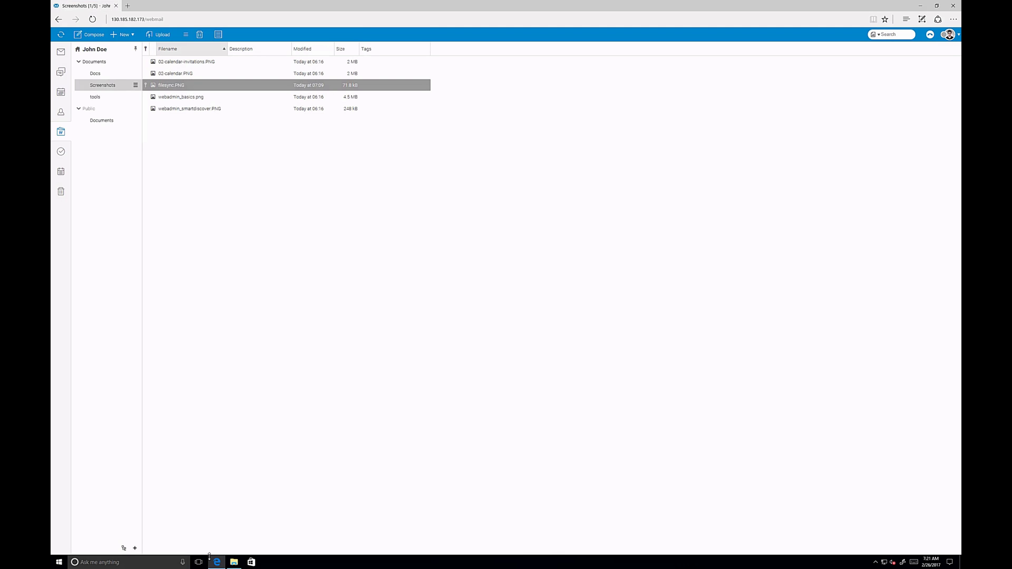
left_click(221, 563)
left_click(874, 563)
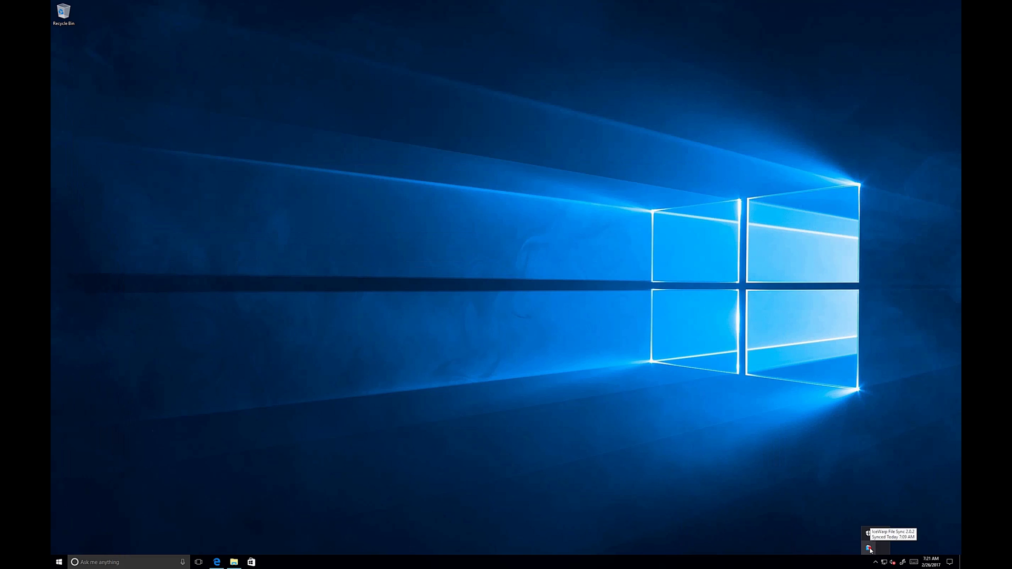
- Open FileSync Preferences through the tray icon's gear menu
left_click(870, 550)
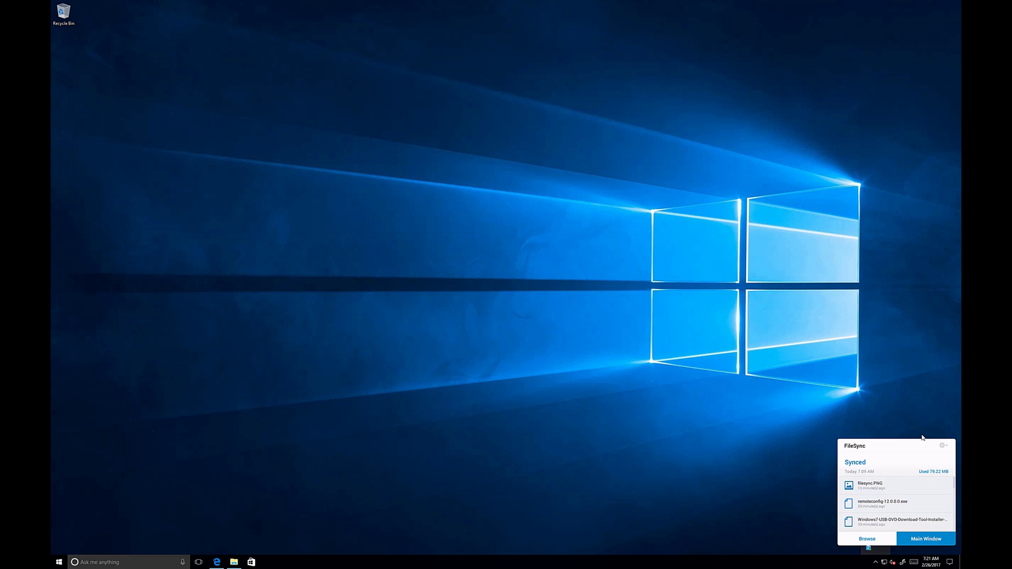
left_click(943, 446)
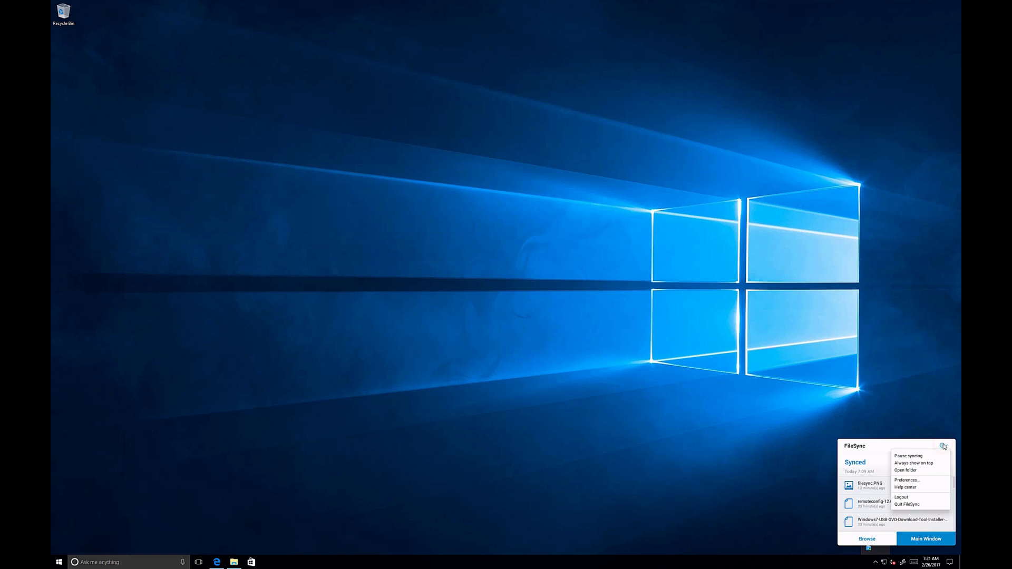
left_click(922, 482)
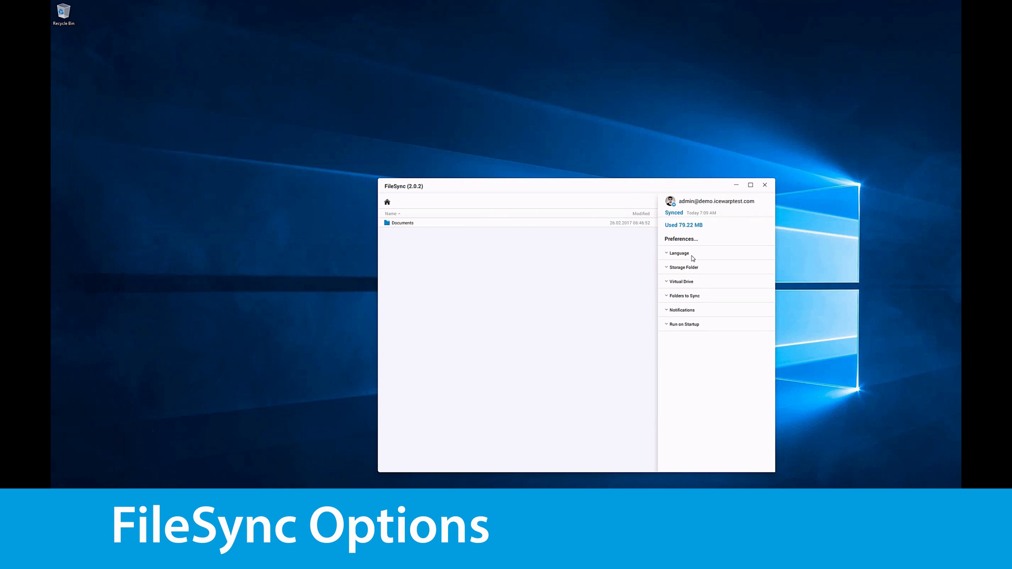
- Expand Language, Storage Folder, Virtual Drive, Folders to Sync, Notifications and Run on Startup in turn
left_click(693, 258)
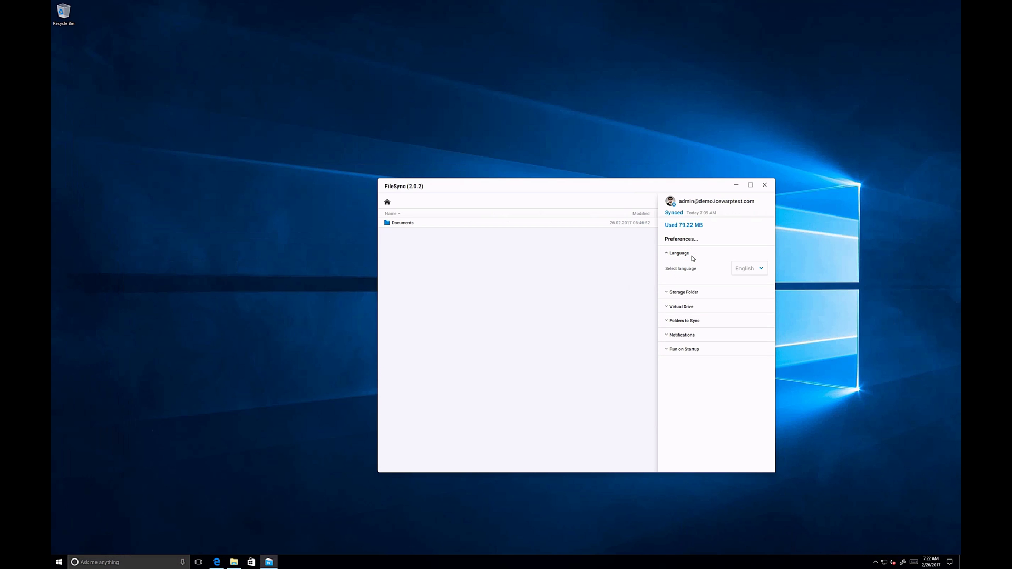
left_click(688, 292)
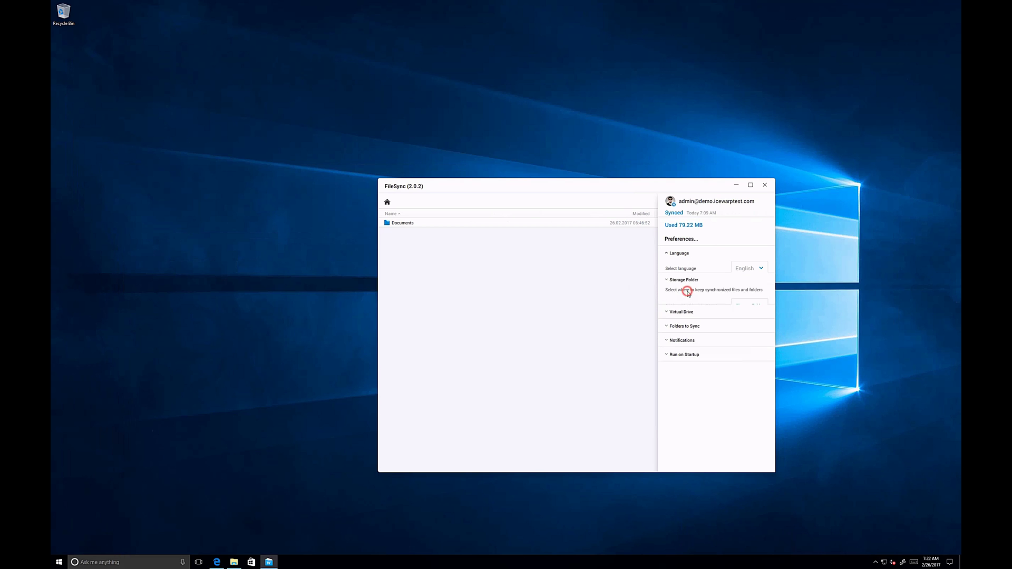
left_click(682, 318)
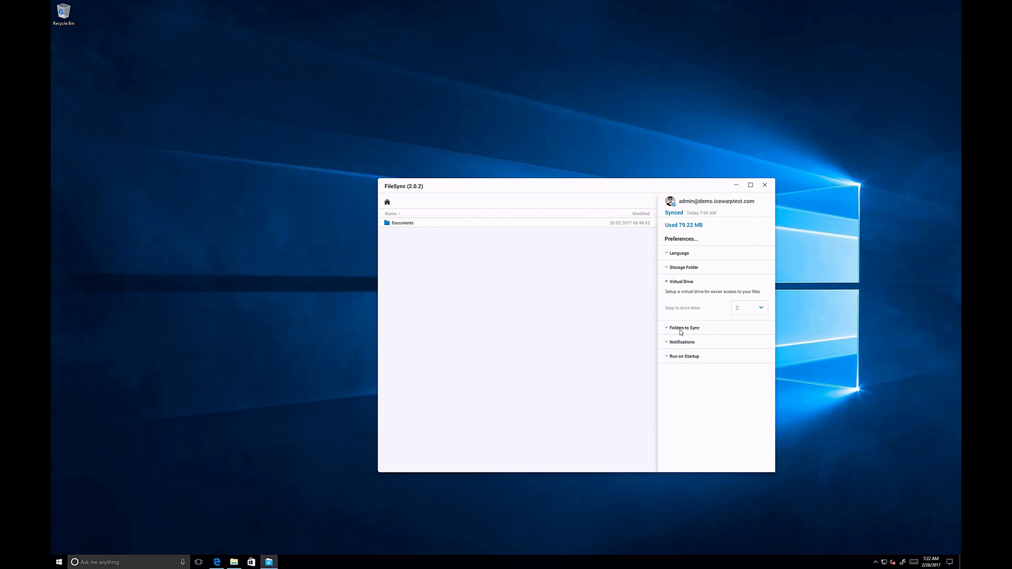
left_click(681, 330)
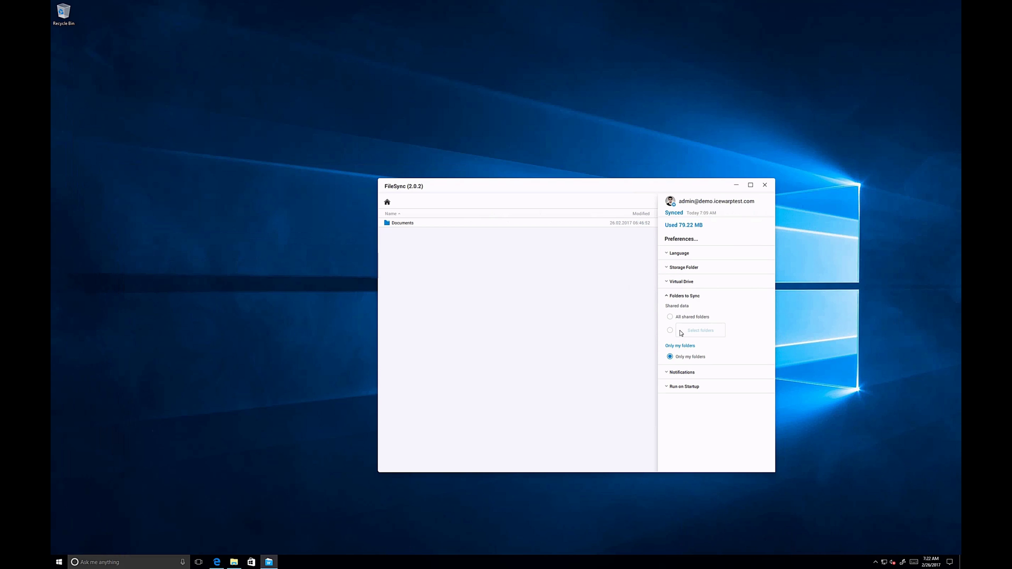
left_click(676, 373)
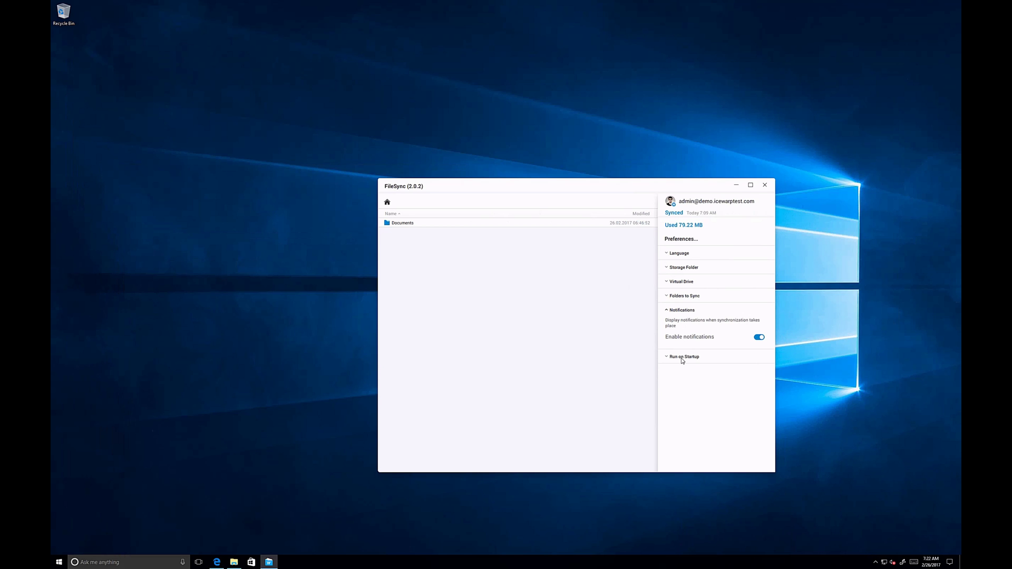
left_click(683, 359)
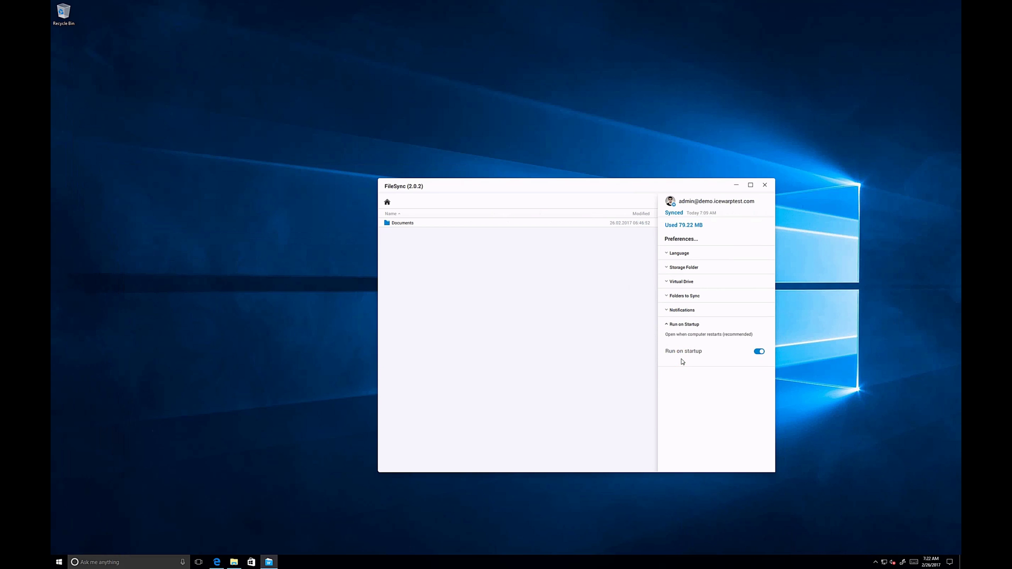